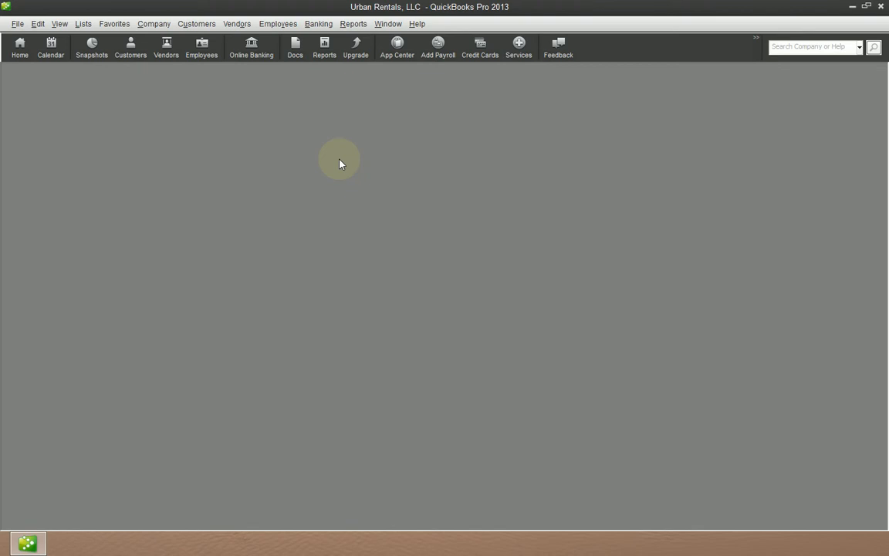
Step: Open the vendor Dewey, Cheatum & Howe for editing from the Vendor Center and maximize the Edit Vendor window
{"action": "left_click", "coordinate": [167, 50]}
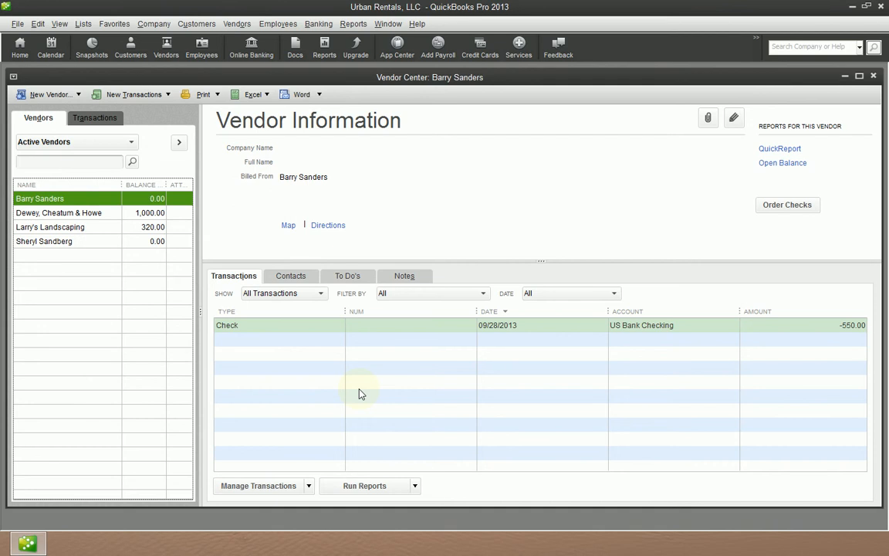
{"action": "left_click", "coordinate": [91, 215]}
{"action": "double_click", "coordinate": [92, 221]}
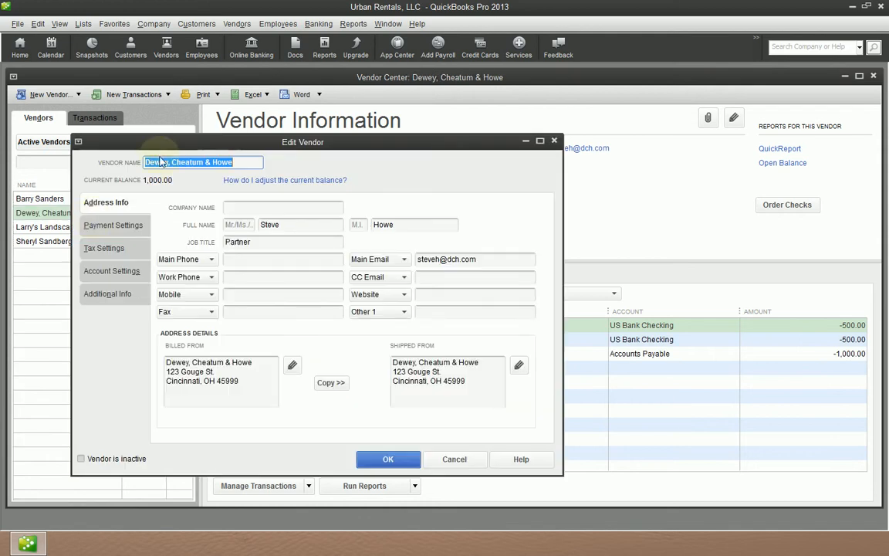
{"action": "left_click", "coordinate": [539, 141]}
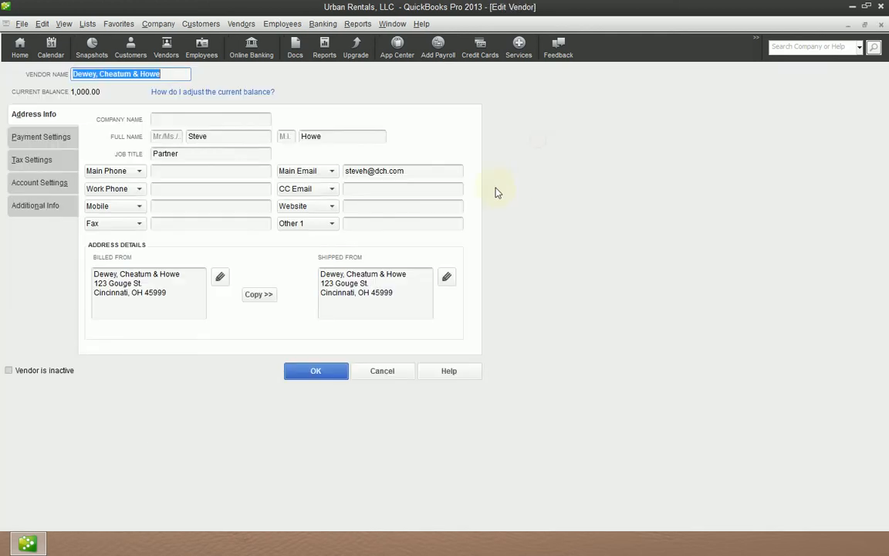
Step: Review the vendor's Account Settings, Payment Settings, Tax Settings and Additional Info pages
{"action": "left_click", "coordinate": [57, 186]}
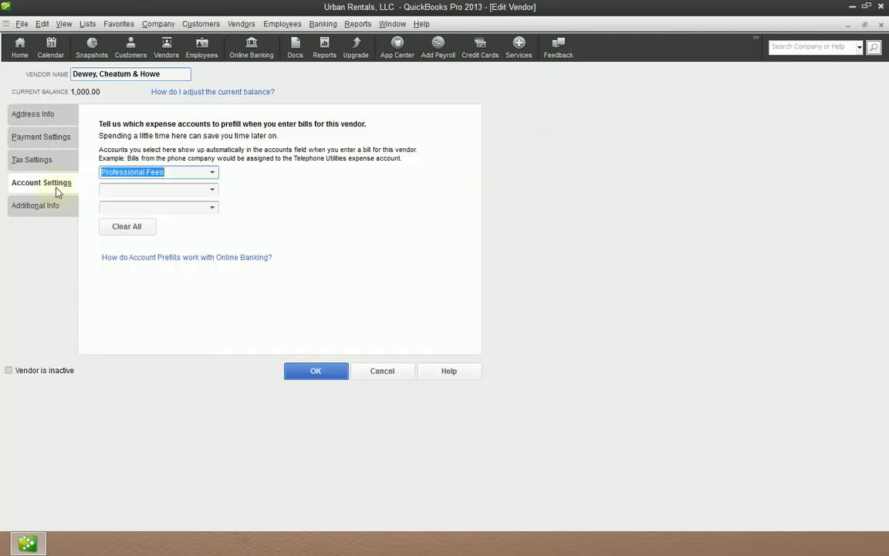
{"action": "left_click", "coordinate": [54, 122]}
{"action": "left_click", "coordinate": [54, 138]}
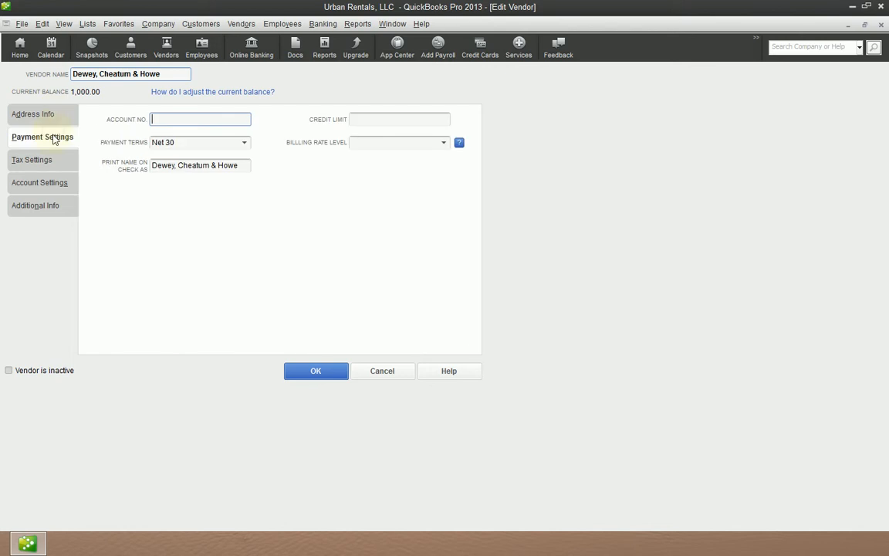
{"action": "left_click", "coordinate": [52, 163]}
{"action": "left_click", "coordinate": [54, 184]}
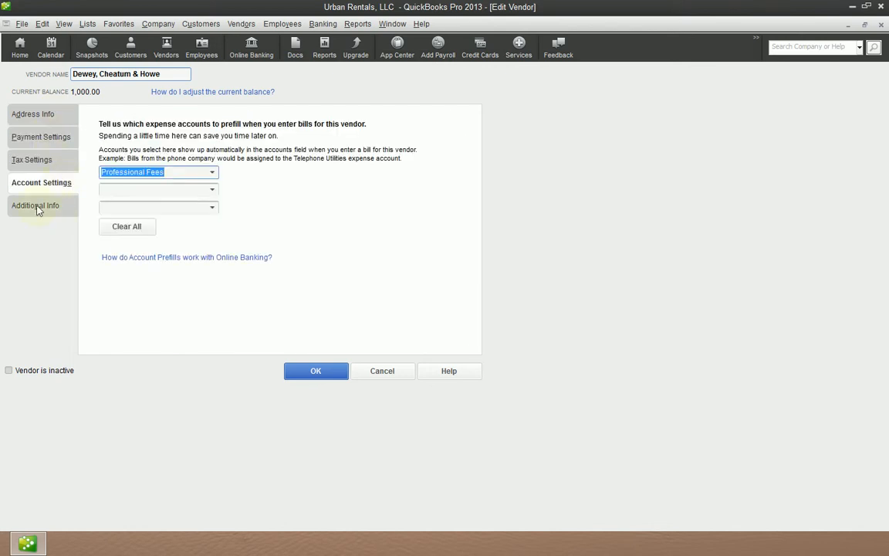
{"action": "left_click", "coordinate": [46, 204]}
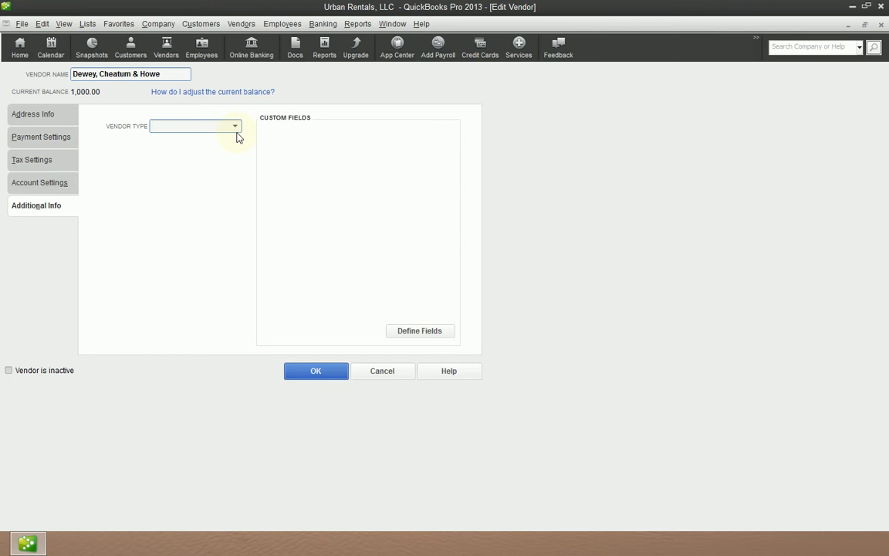
Step: Open the vendor type options for this vendor and dismiss them without choosing one
{"action": "left_click", "coordinate": [215, 123]}
{"action": "left_click", "coordinate": [275, 125]}
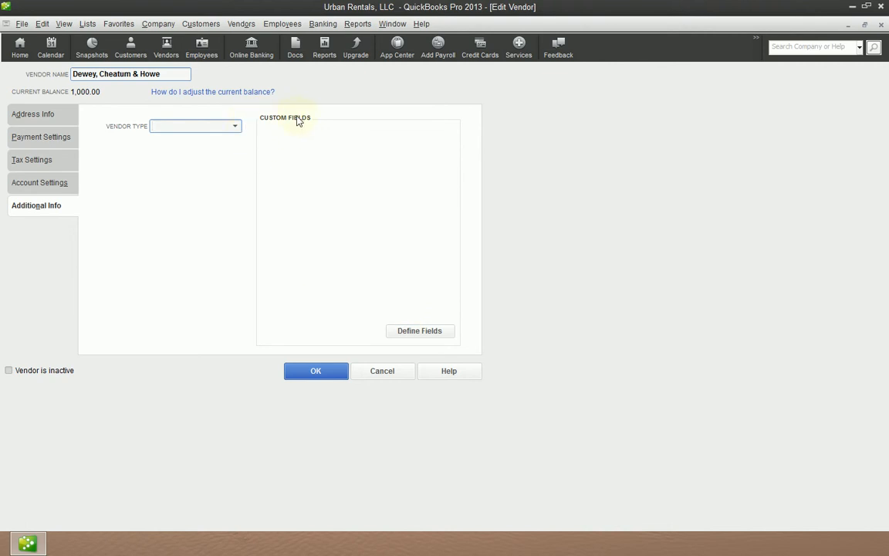
{"action": "left_click", "coordinate": [235, 127]}
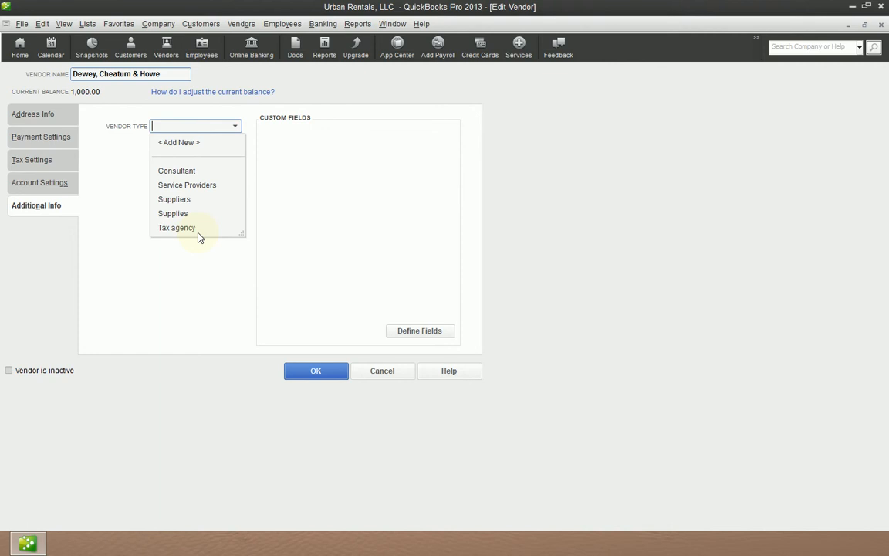
{"action": "left_click", "coordinate": [208, 286]}
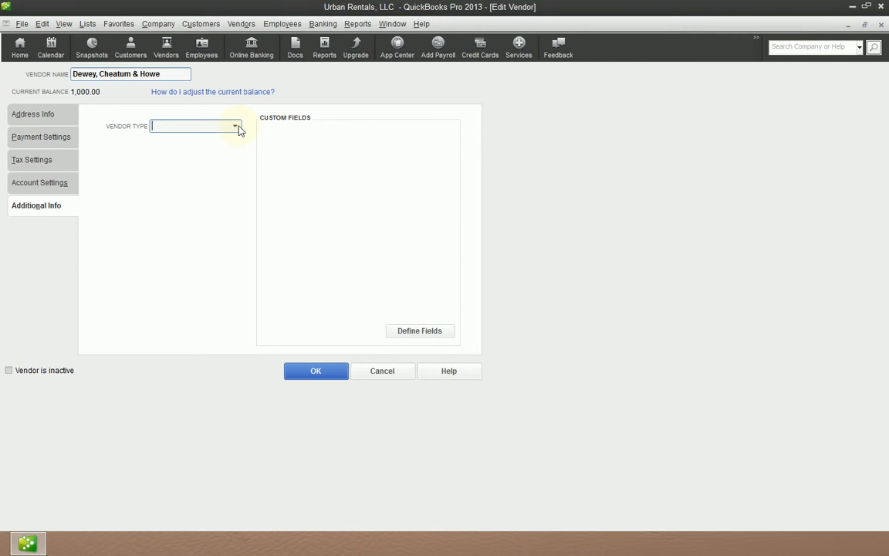
Step: Add a new vendor type named Legal Services and make it a subtype of Service Providers
{"action": "left_click", "coordinate": [236, 127]}
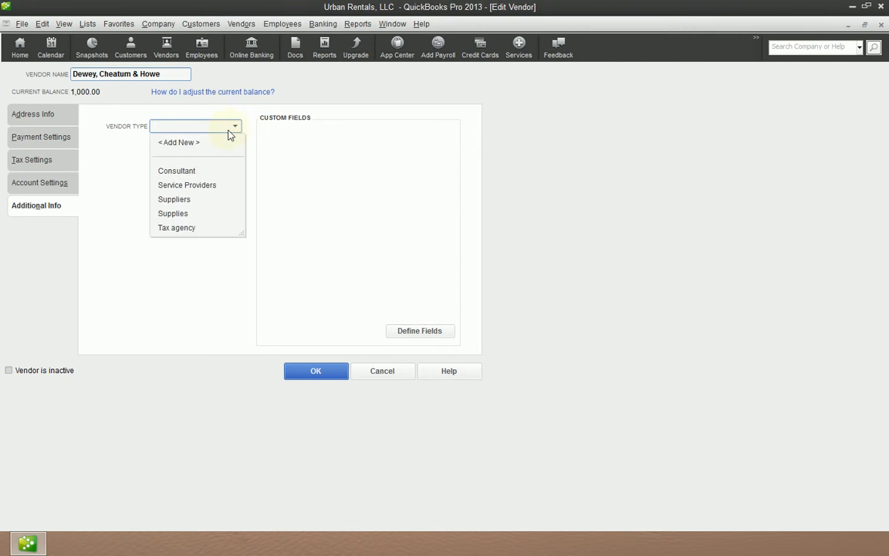
{"action": "left_click", "coordinate": [187, 145]}
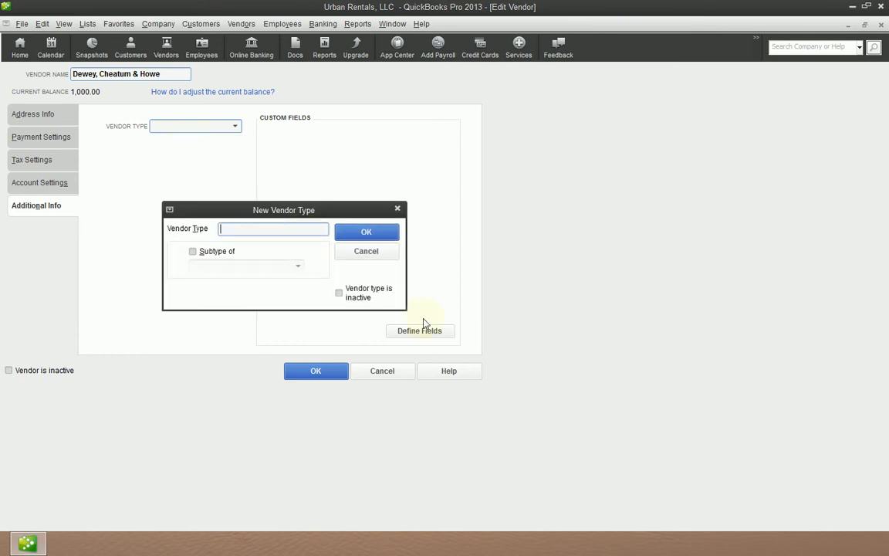
{"action": "type", "text": "Legal Services"}
{"action": "left_click", "coordinate": [191, 253]}
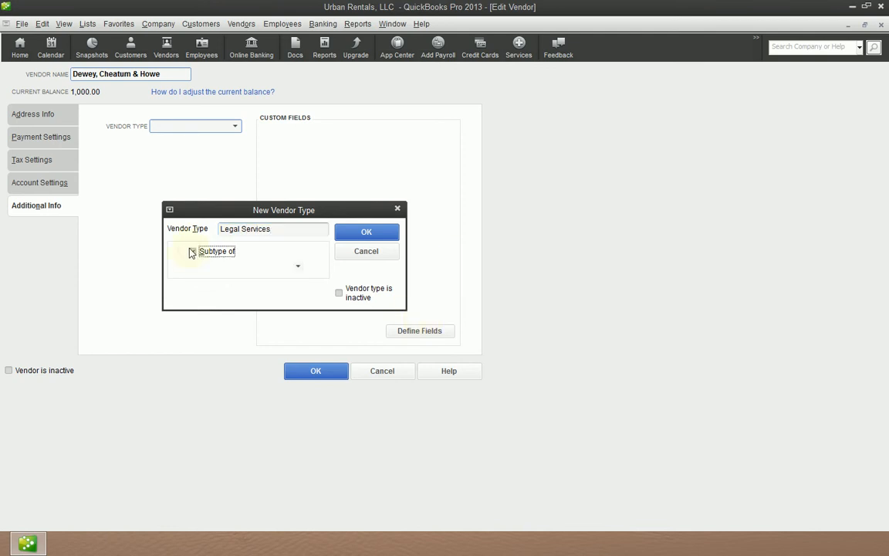
{"action": "left_click", "coordinate": [298, 266]}
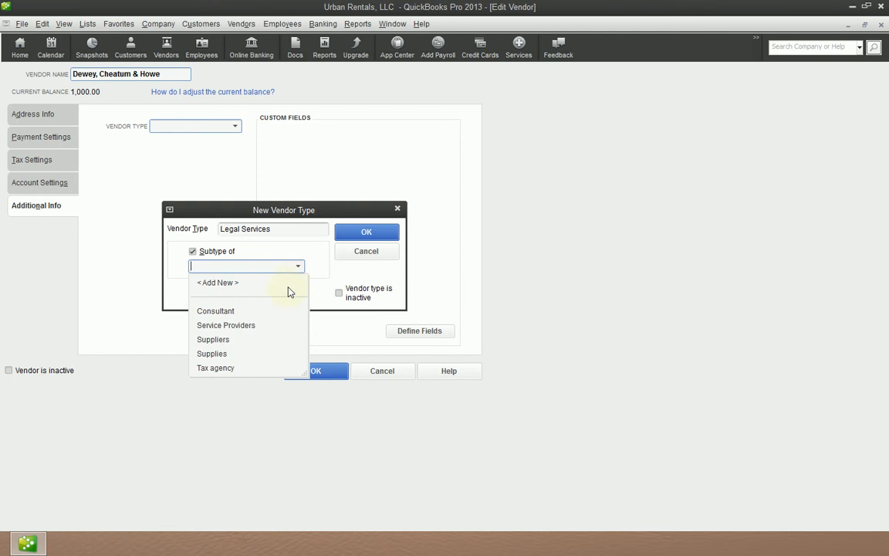
{"action": "left_click", "coordinate": [210, 327]}
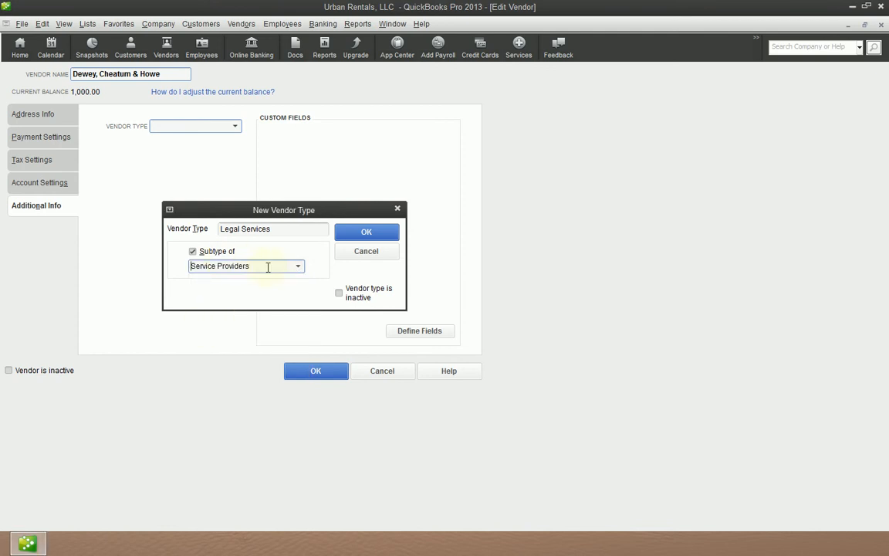
Step: Shorten the new vendor type's name to Legal and save it
{"action": "left_click", "coordinate": [291, 229]}
{"action": "key", "text": "BackSpace"}
{"action": "key", "text": "BackSpace"}
{"action": "key", "text": "BackSpace"}
{"action": "key", "text": "BackSpace"}
{"action": "key", "text": "BackSpace"}
{"action": "key", "text": "BackSpace"}
{"action": "key", "text": "BackSpace"}
{"action": "key", "text": "BackSpace"}
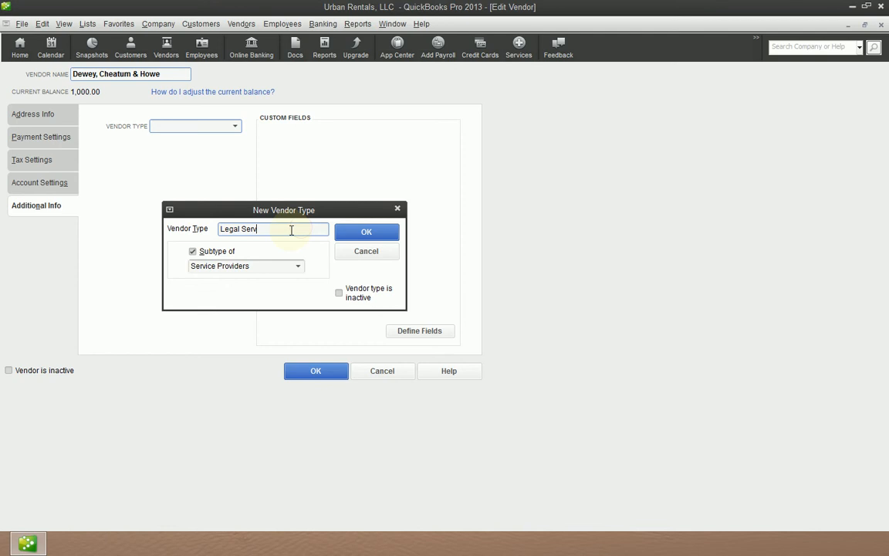
{"action": "left_click", "coordinate": [366, 232]}
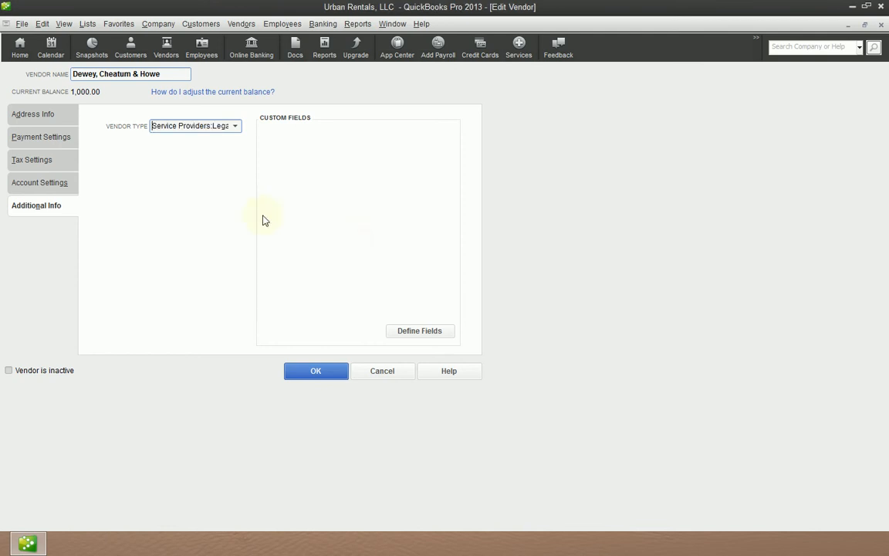
Step: Confirm Service Providers:Legal as the vendor's type and save the vendor record
{"action": "left_click", "coordinate": [235, 126]}
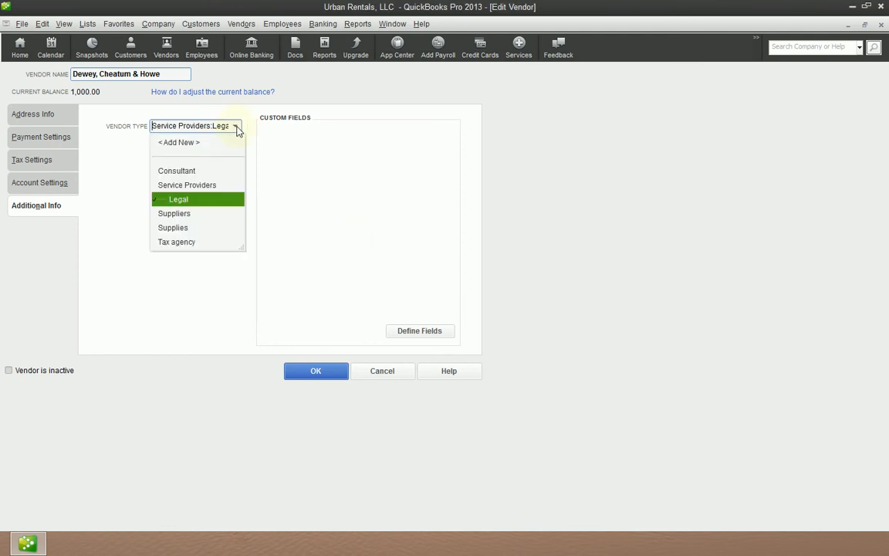
{"action": "left_click", "coordinate": [192, 200]}
{"action": "left_click", "coordinate": [235, 127]}
{"action": "left_click", "coordinate": [169, 198]}
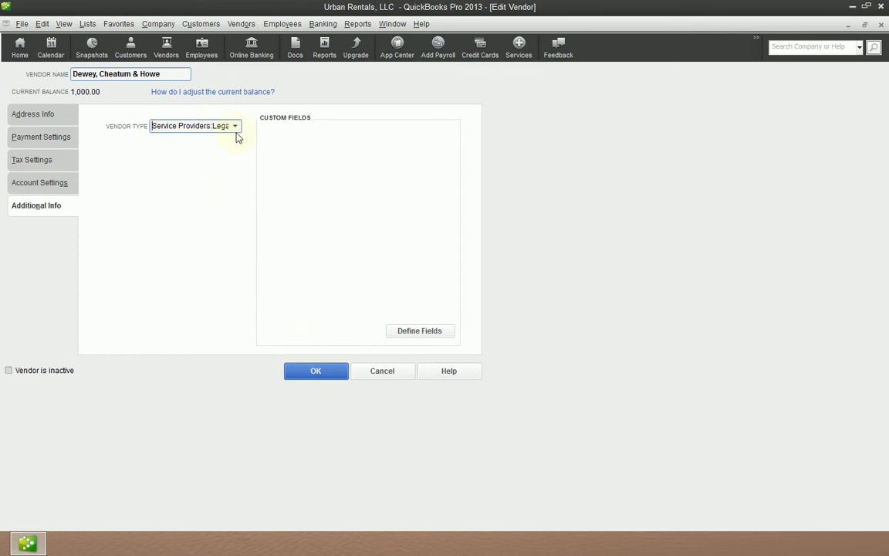
{"action": "left_click", "coordinate": [316, 372]}
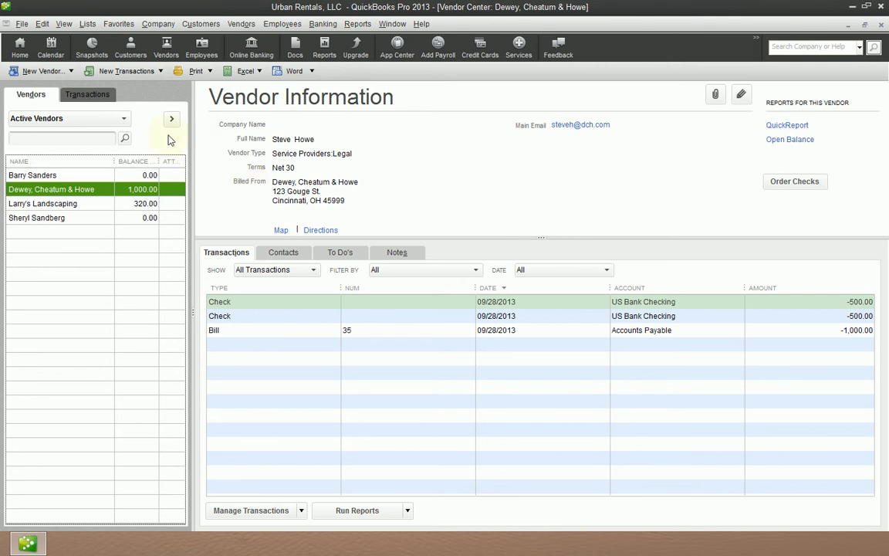
Step: Open the Vendor Type List from the customer and vendor profile lists
{"action": "left_click", "coordinate": [86, 25]}
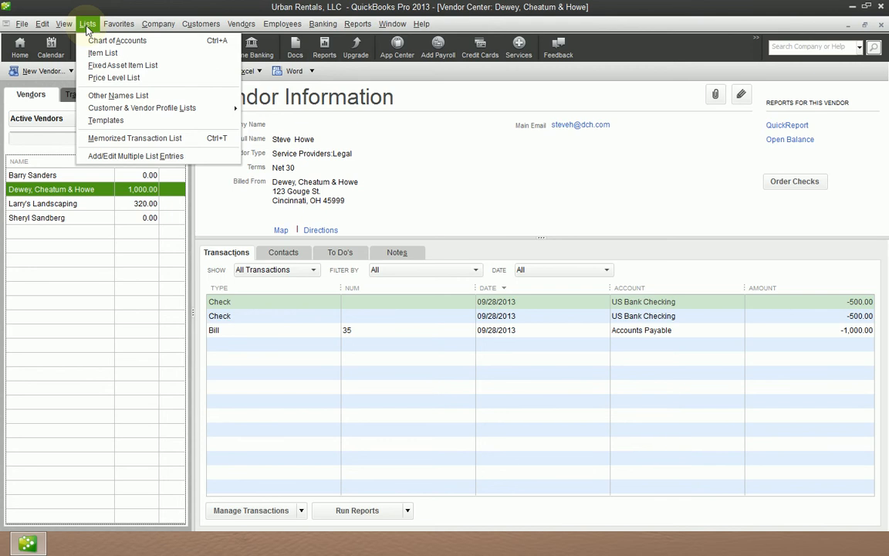
{"action": "mouse_move", "coordinate": [132, 110]}
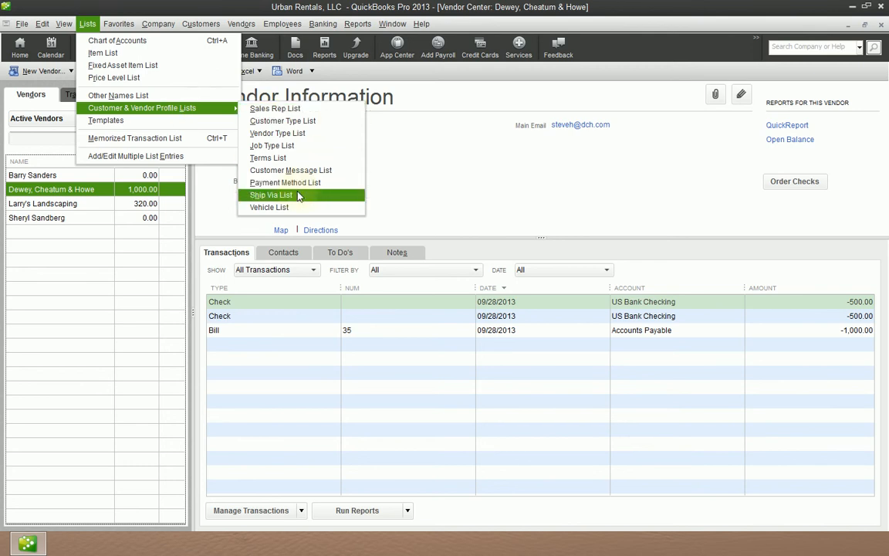
{"action": "left_click", "coordinate": [279, 134]}
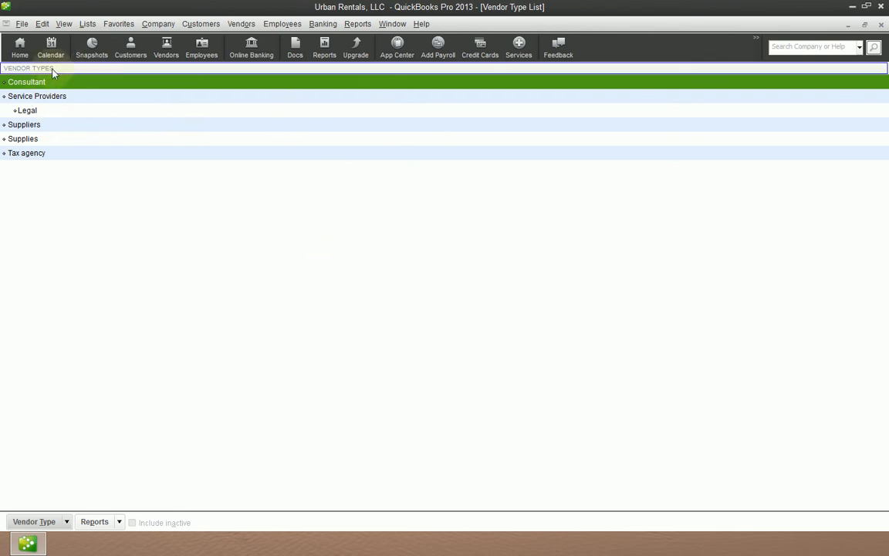
Step: Delete the Supplies vendor type
{"action": "left_click", "coordinate": [60, 140]}
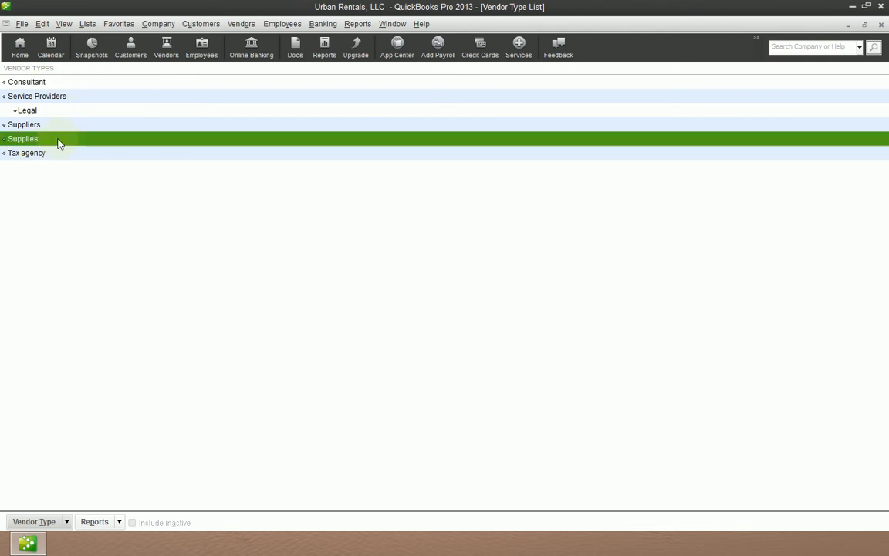
{"action": "key", "text": "ctrl+d"}
{"action": "key", "text": "Return"}
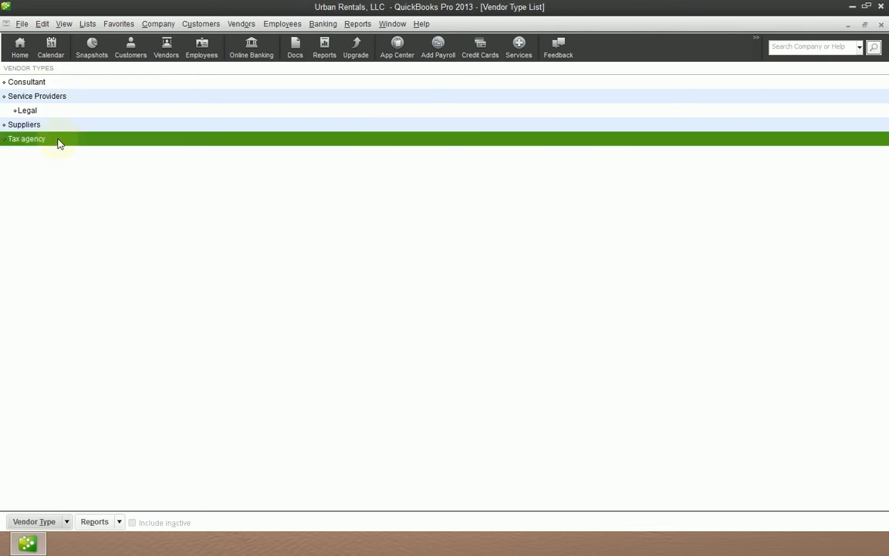
Step: Rename the Tax agency vendor type to Tax Agency
{"action": "key", "text": "ctrl+e"}
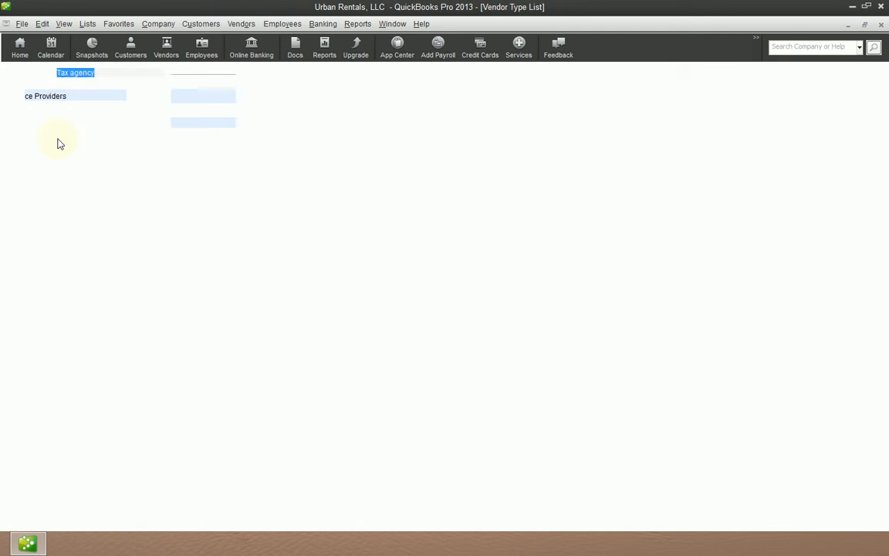
{"action": "key", "text": "End"}
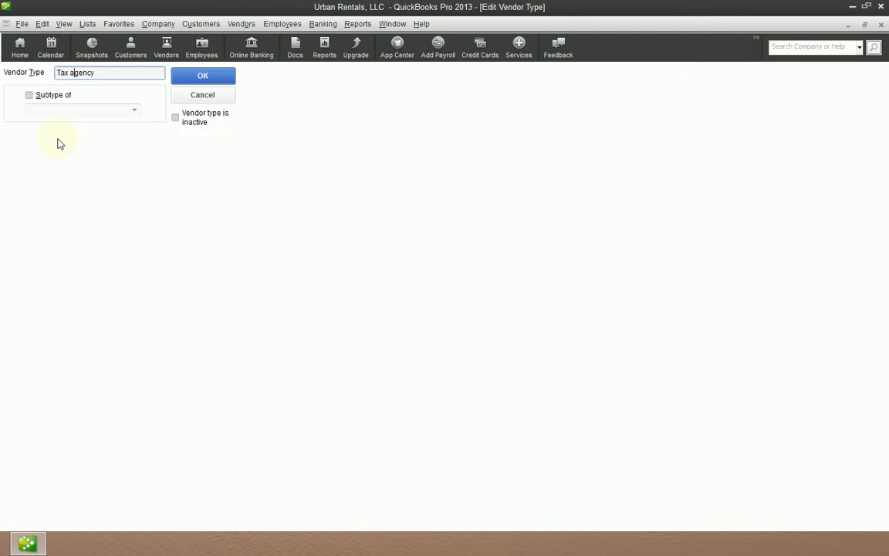
{"action": "key", "text": "BackSpace"}
{"action": "type", "text": "A"}
{"action": "key", "text": "Tab"}
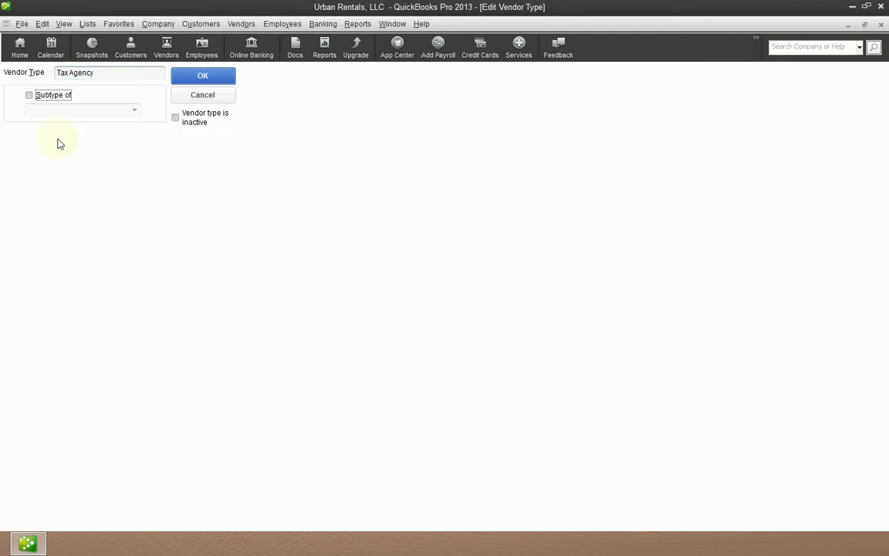
{"action": "key", "text": "Return"}
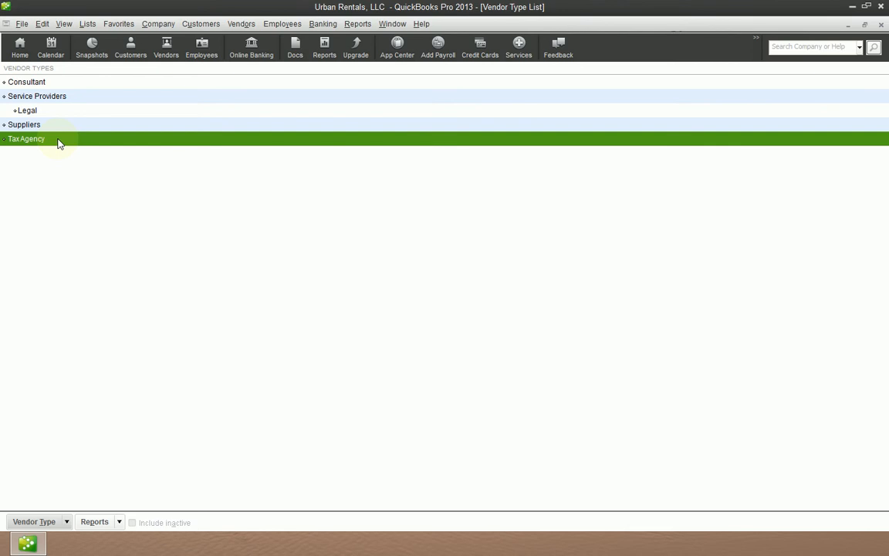
Step: Add a new vendor type named Contractor
{"action": "key", "text": "Tab"}
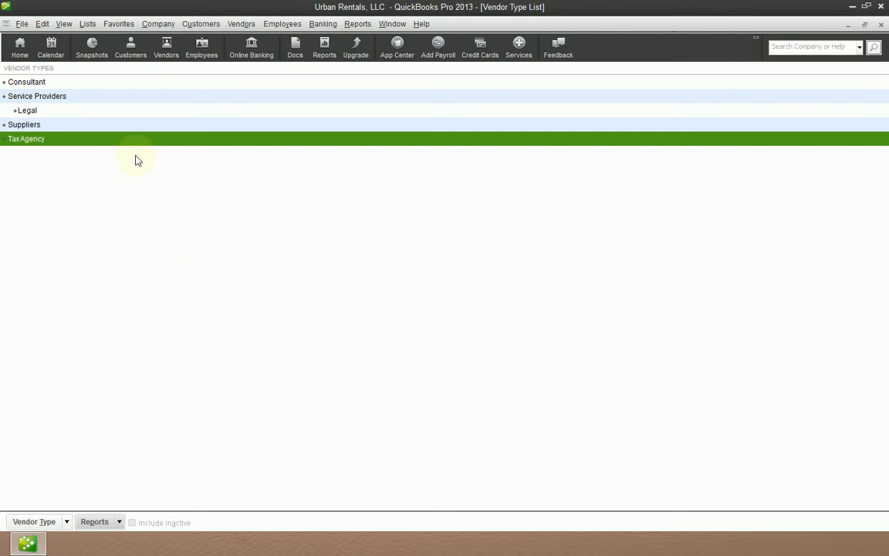
{"action": "left_click", "coordinate": [66, 522]}
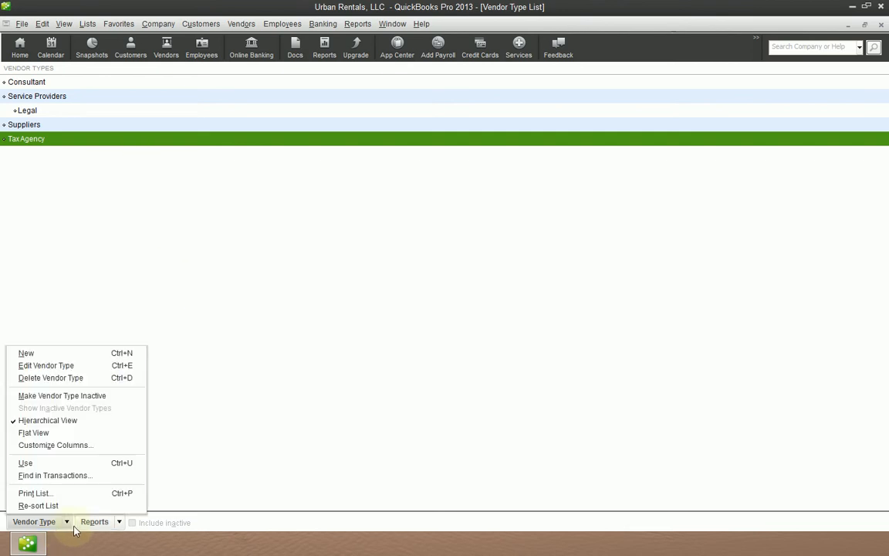
{"action": "left_click", "coordinate": [83, 355]}
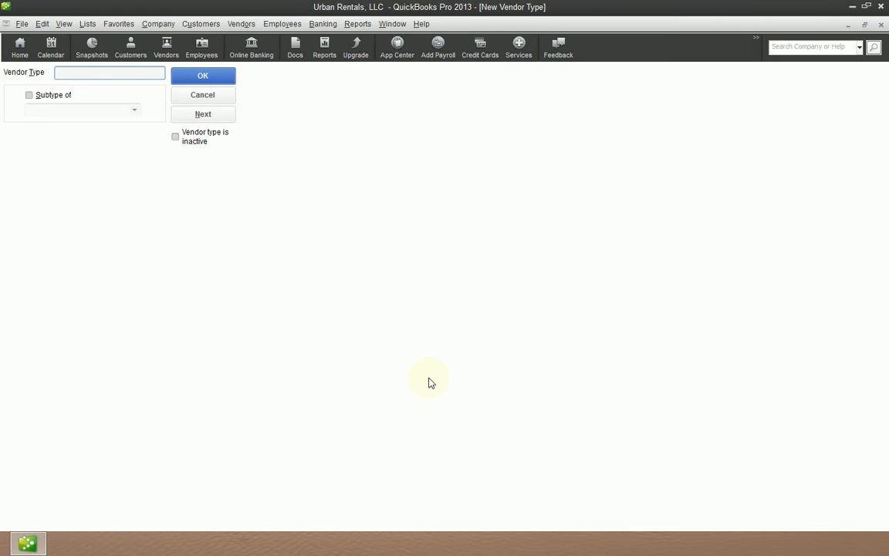
{"action": "type", "text": "Contractor"}
{"action": "key", "text": "Return"}
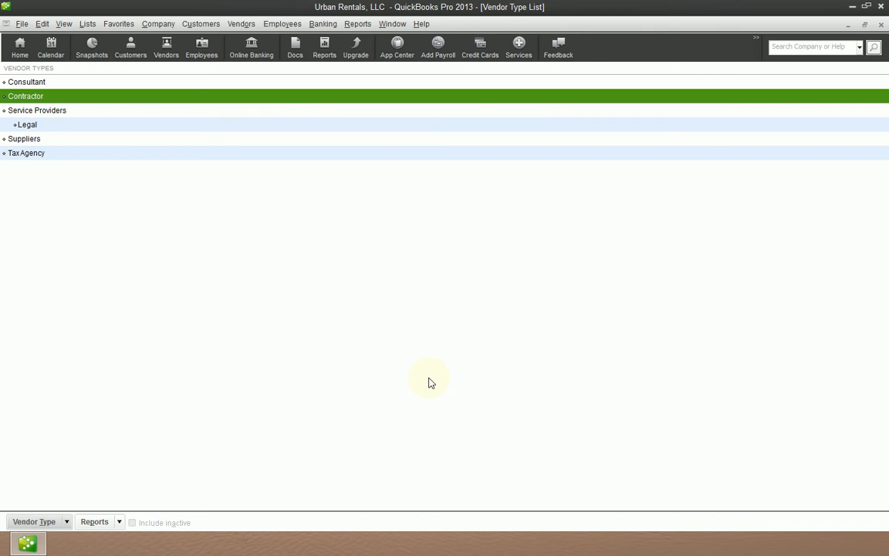
Step: Add a new vendor type named Utility
{"action": "key", "text": "ctrl+n"}
{"action": "type", "text": "U"}
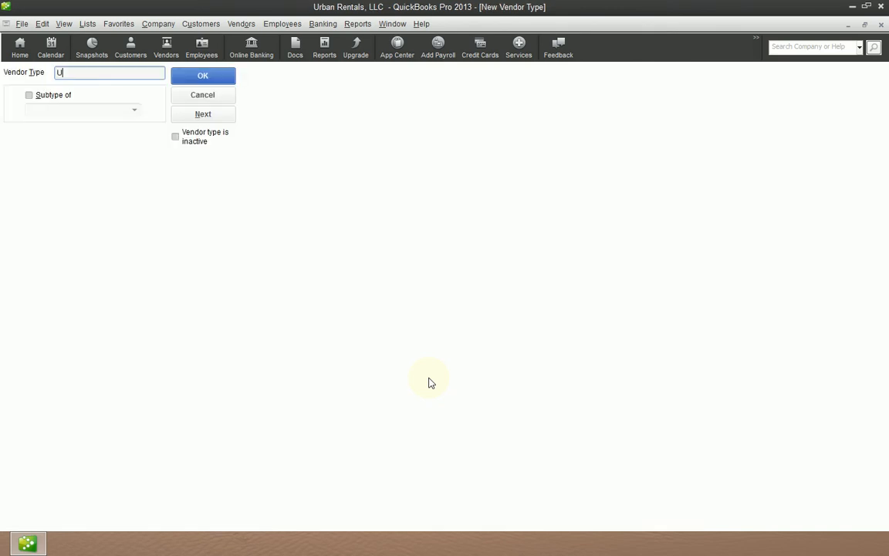
{"action": "type", "text": "tility"}
{"action": "key", "text": "Return"}
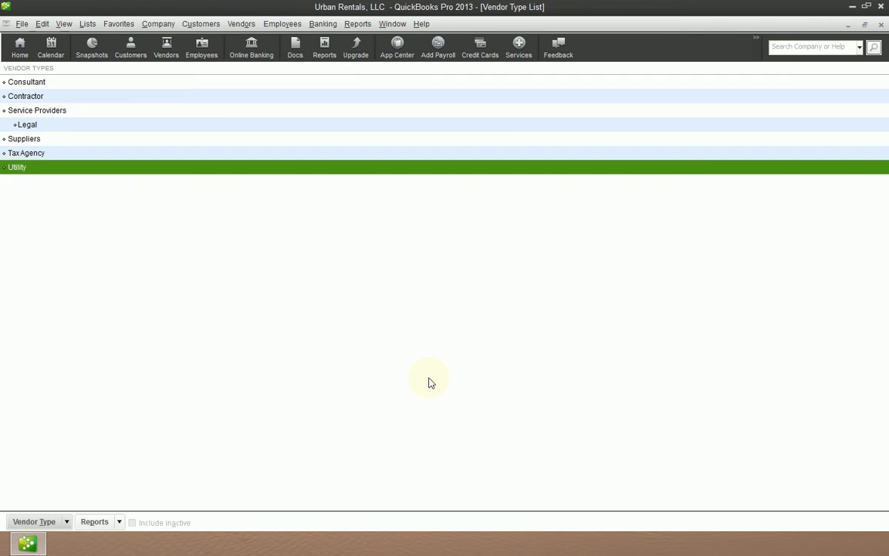
Step: Add a new vendor type named Water Works as a subtype of Utility
{"action": "key", "text": "ctrl+n"}
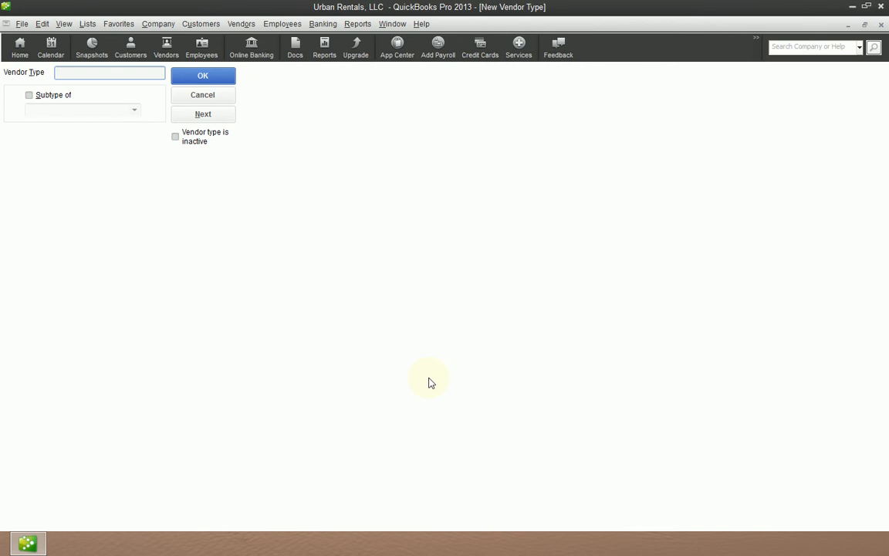
{"action": "type", "text": "Water Works"}
{"action": "key", "text": "Return"}
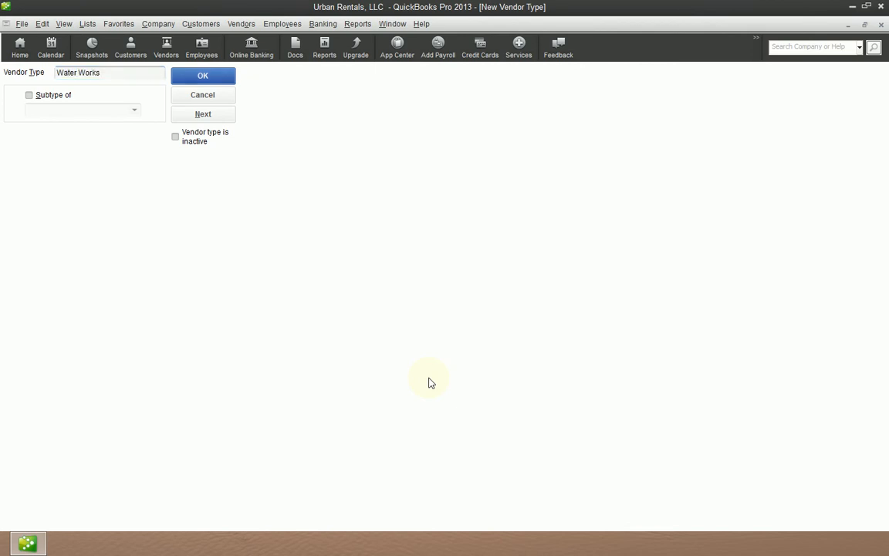
{"action": "key", "text": "space"}
{"action": "key", "text": "Tab"}
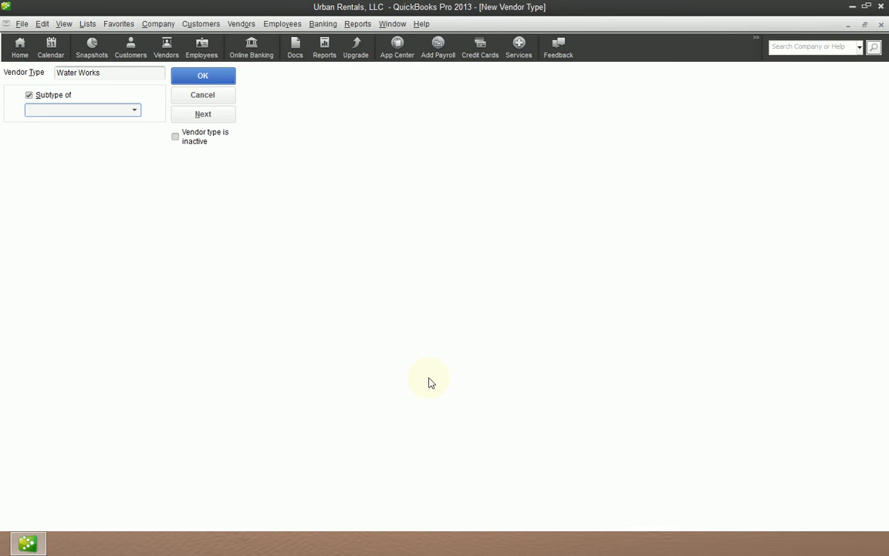
{"action": "type", "text": "Utility"}
{"action": "key", "text": "Return"}
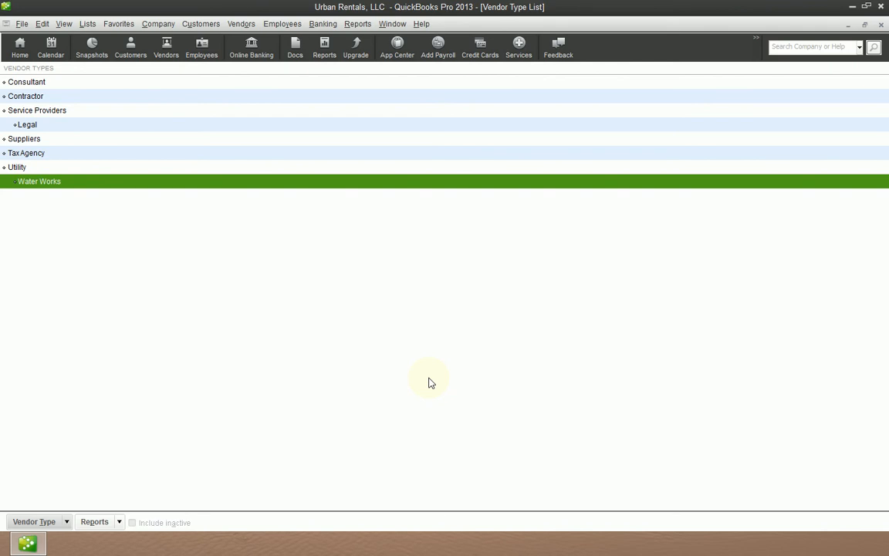
Step: Delete the Water Works vendor type and close the vendor type list
{"action": "key", "text": "ctrl+d"}
{"action": "key", "text": "Return"}
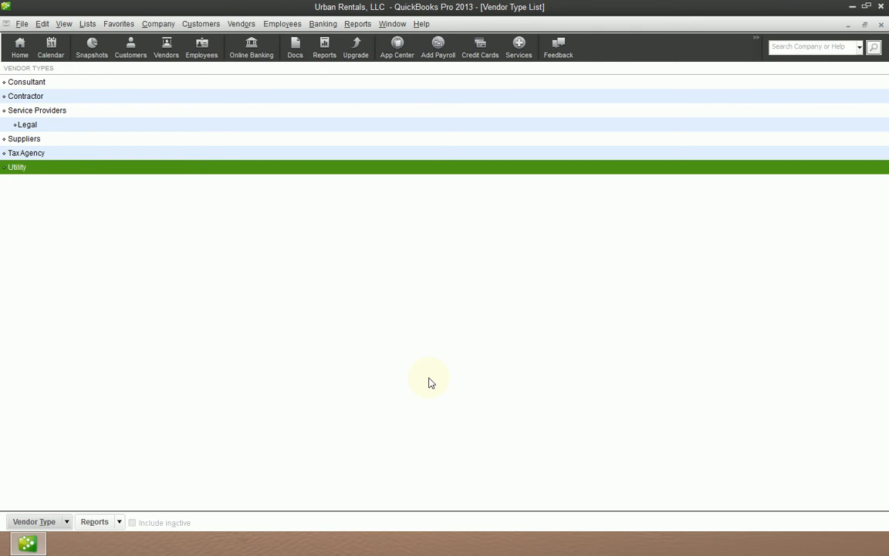
{"action": "key", "text": "Escape"}
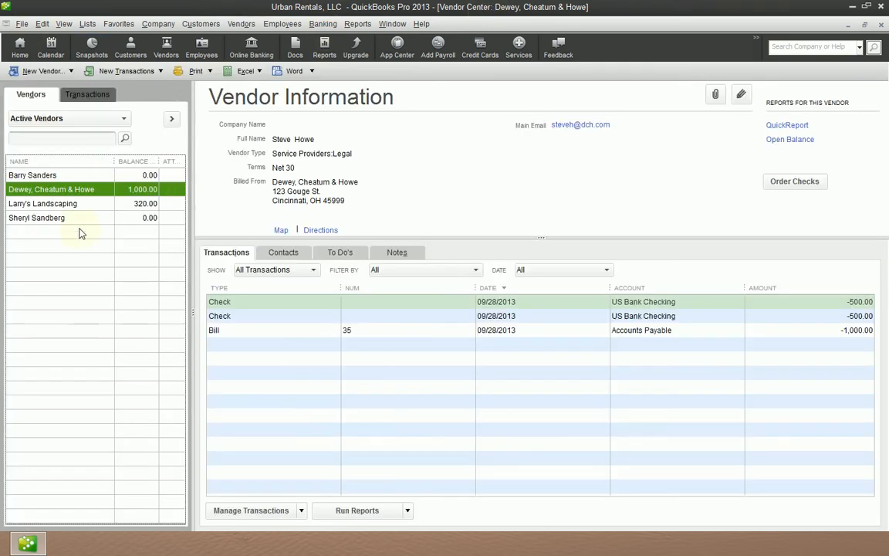
Step: Set the vendor type of Dewey, Cheatum & Howe to Service Providers:Legal and save the vendor
{"action": "double_click", "coordinate": [96, 207]}
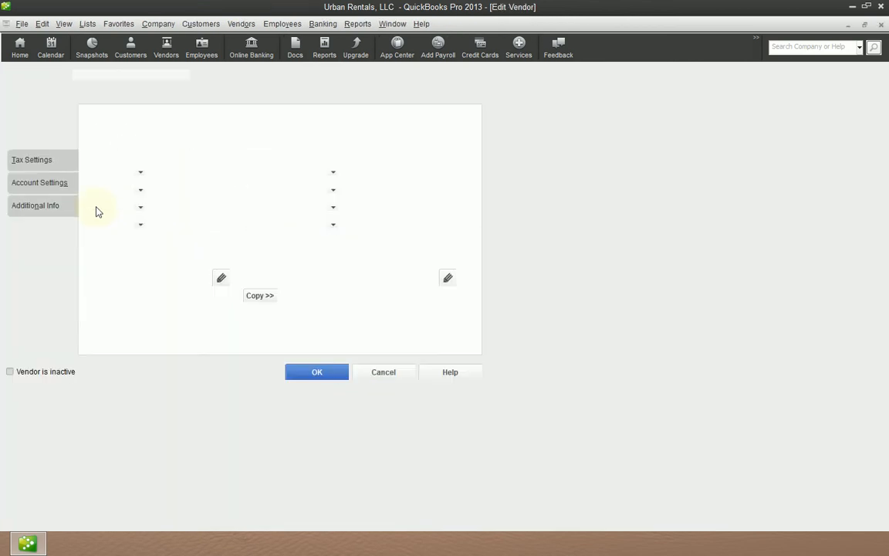
{"action": "left_click", "coordinate": [46, 205]}
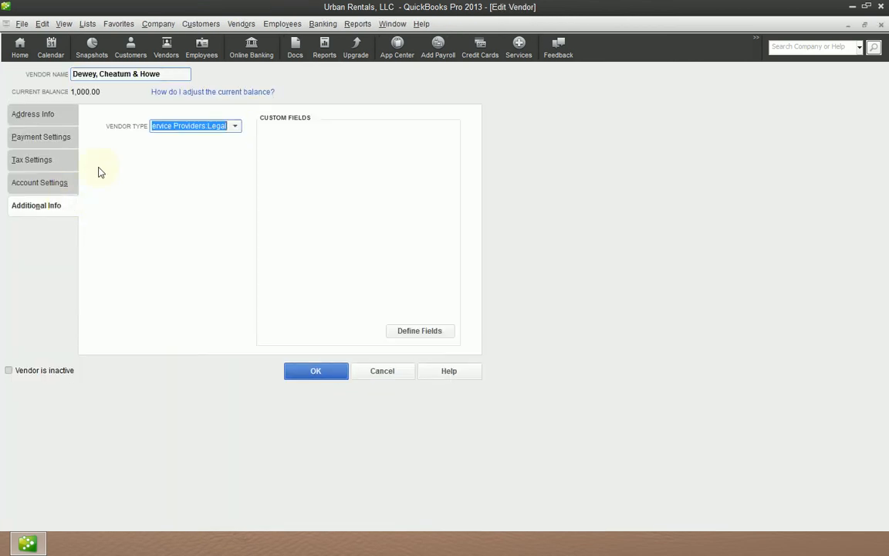
{"action": "left_click", "coordinate": [235, 127]}
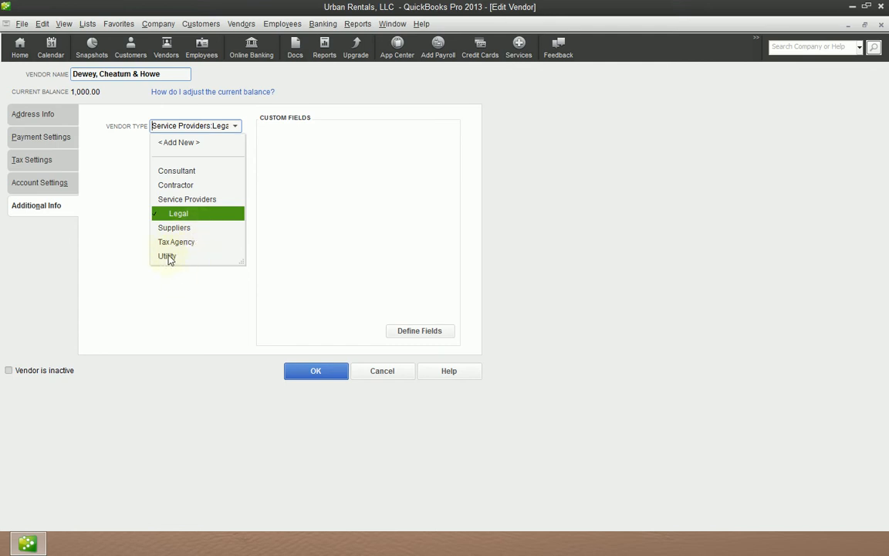
{"action": "left_click", "coordinate": [179, 215]}
{"action": "left_click", "coordinate": [322, 371]}
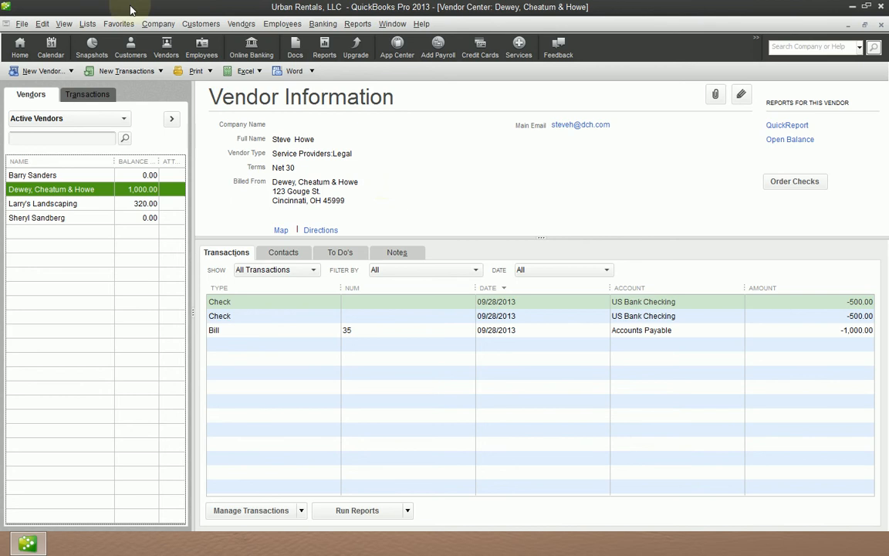
Step: Open the Vendor Balance Summary report from the Vendors & Payables reports
{"action": "left_click", "coordinate": [358, 24]}
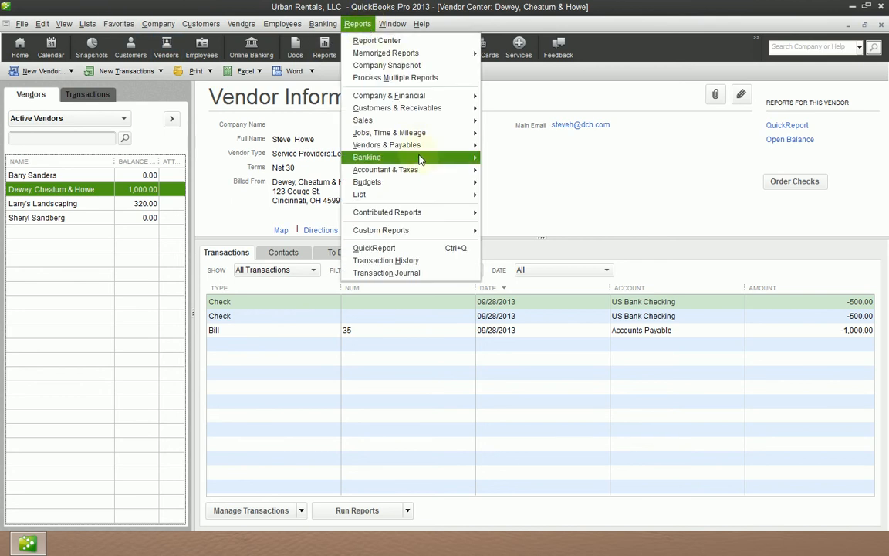
{"action": "mouse_move", "coordinate": [423, 152]}
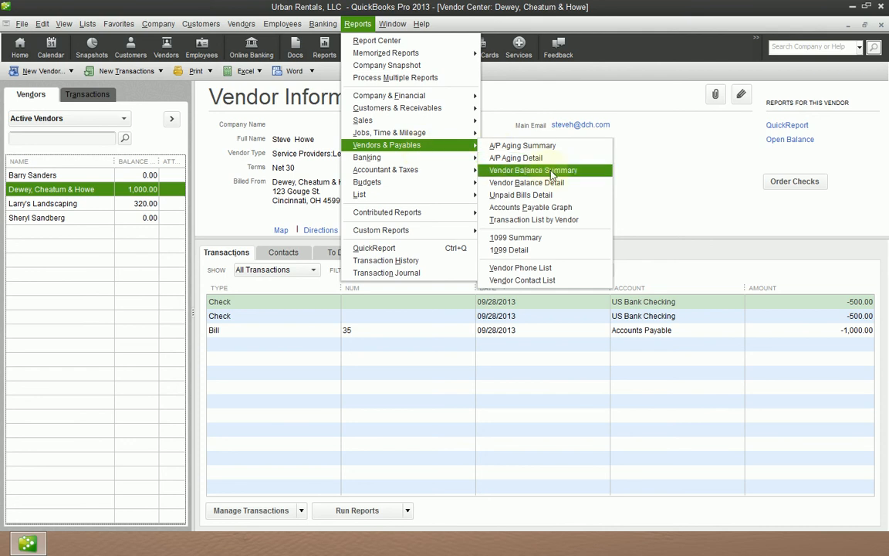
{"action": "left_click", "coordinate": [583, 171]}
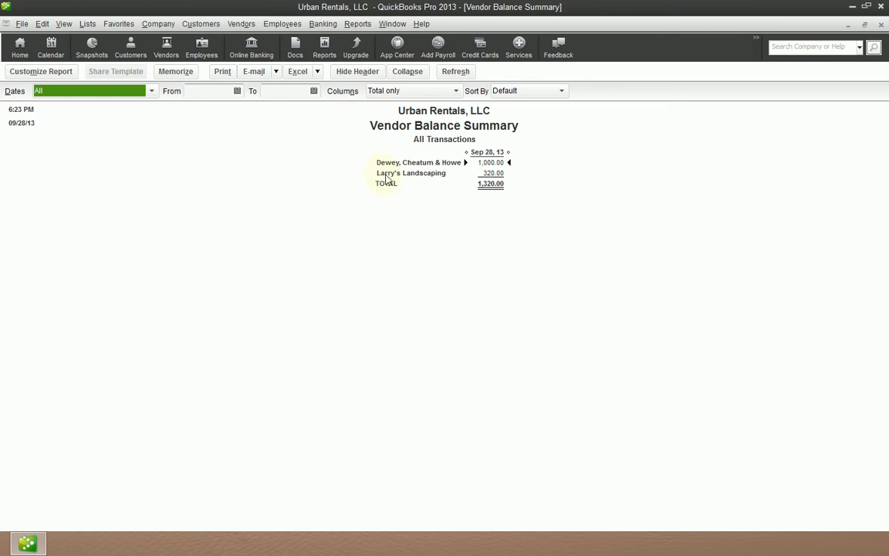
{"action": "left_click", "coordinate": [501, 173]}
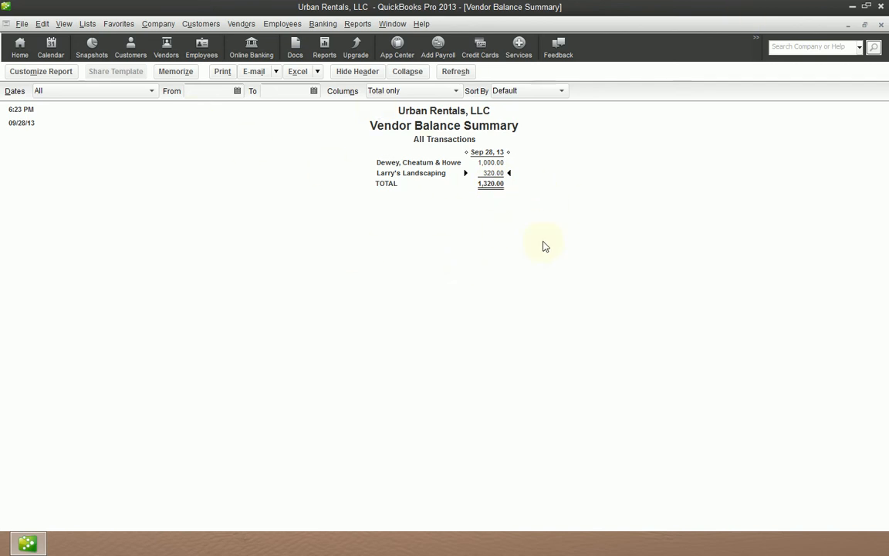
Step: Filter the Vendor Balance Summary report by the Service Providers:Legal vendor type
{"action": "left_click", "coordinate": [63, 79]}
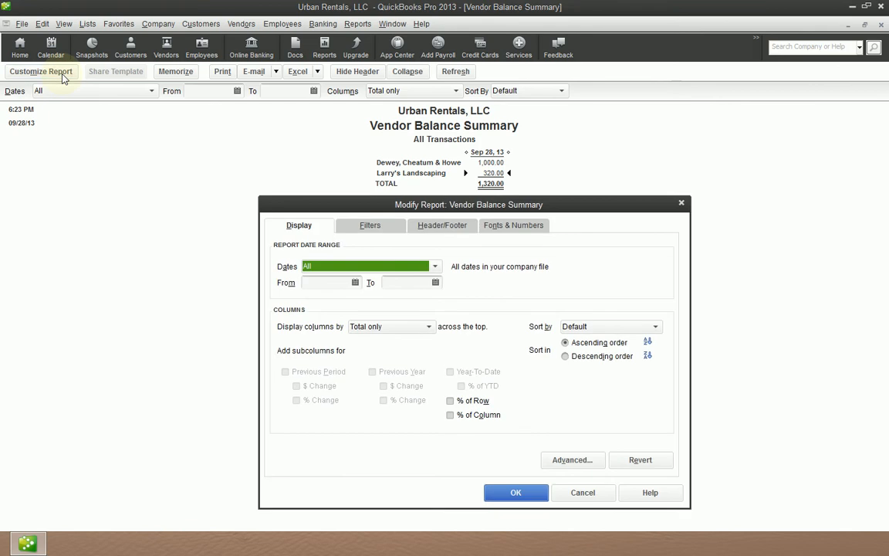
{"action": "left_click", "coordinate": [370, 226]}
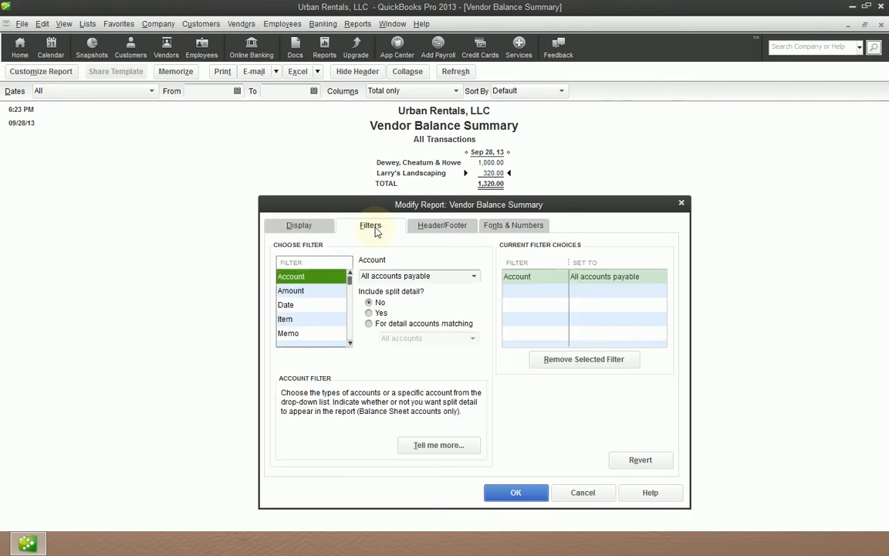
{"action": "left_click", "coordinate": [328, 304]}
{"action": "key", "text": "v"}
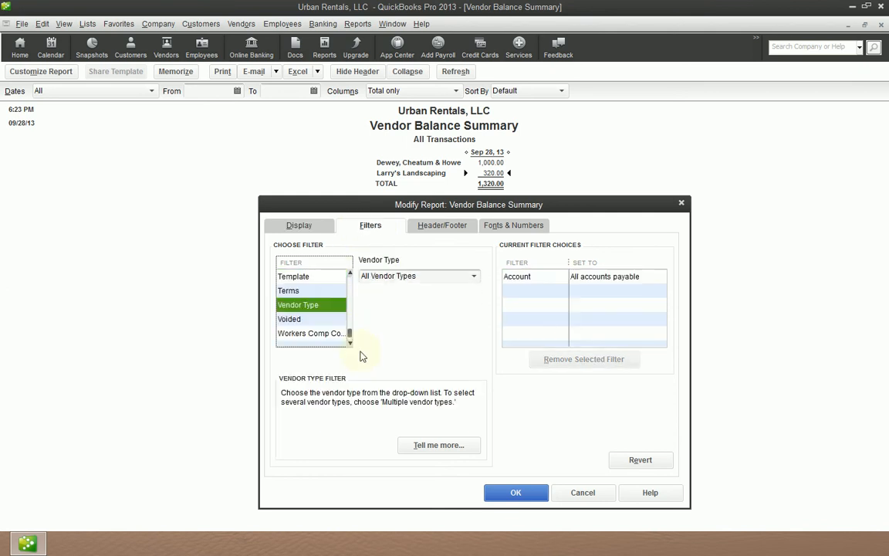
{"action": "left_click", "coordinate": [473, 275]}
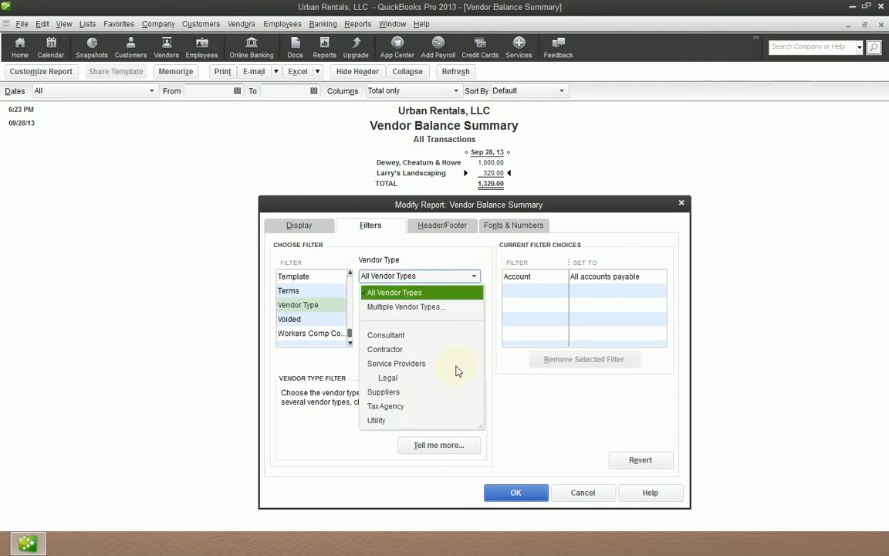
{"action": "left_click", "coordinate": [386, 377]}
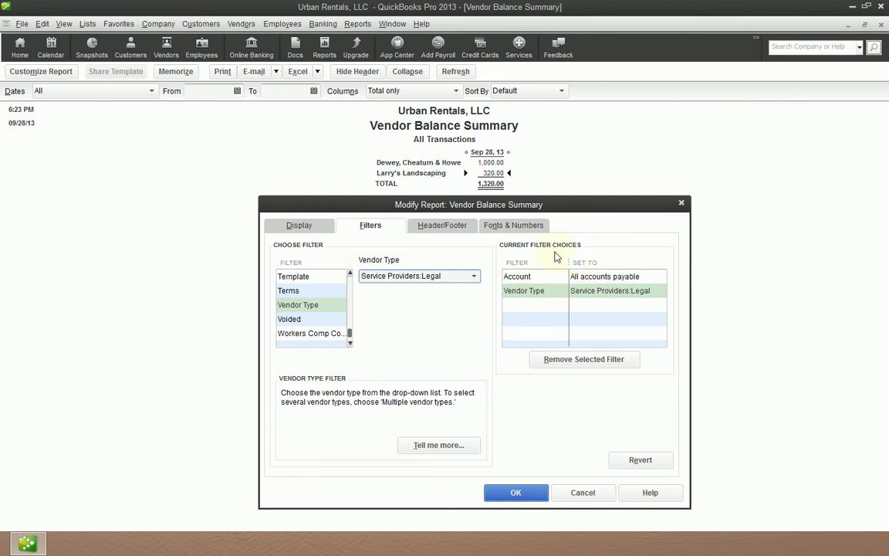
{"action": "left_click", "coordinate": [524, 278]}
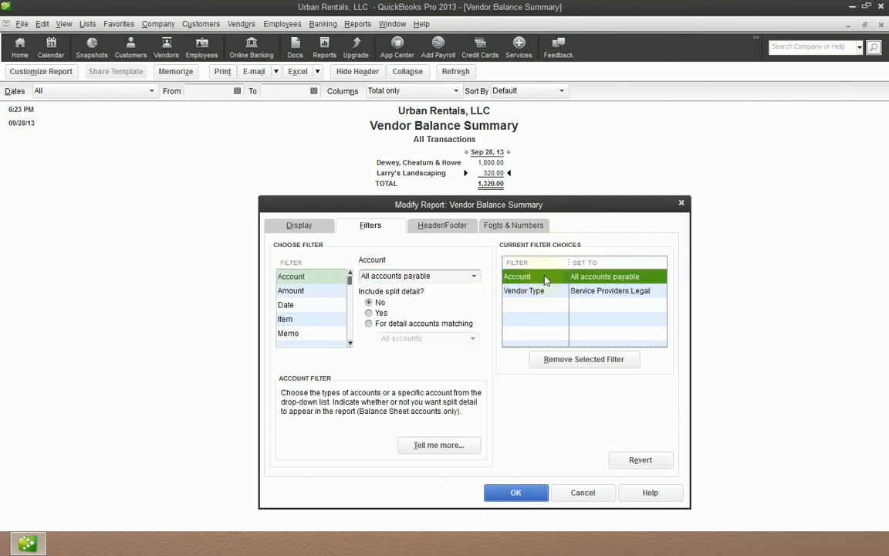
{"action": "left_click", "coordinate": [618, 291]}
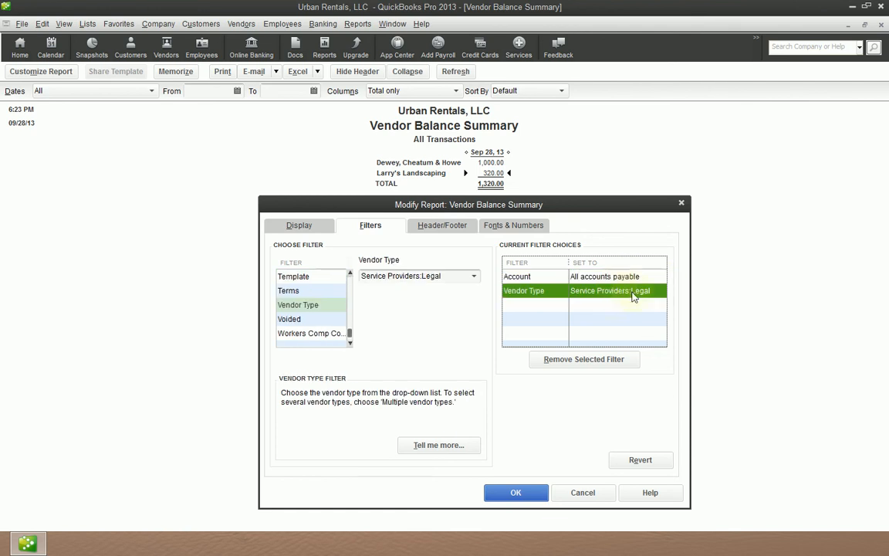
{"action": "left_click", "coordinate": [523, 494]}
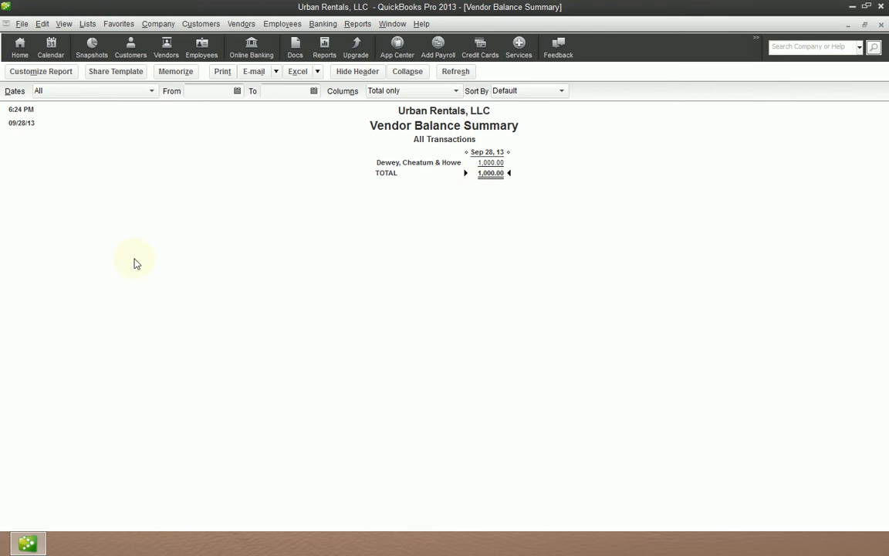
Step: Reopen the report's filters and remove the vendor type filter
{"action": "left_click", "coordinate": [56, 72]}
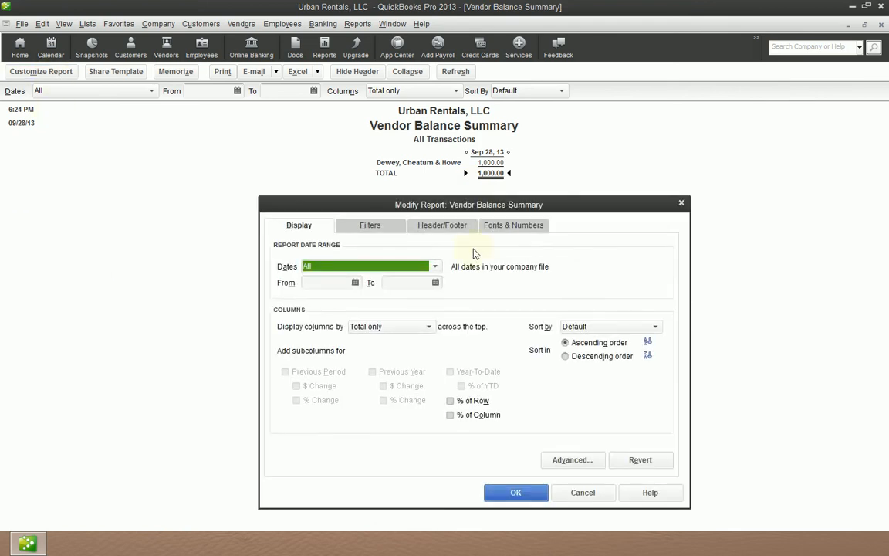
{"action": "left_click", "coordinate": [357, 229]}
{"action": "left_click", "coordinate": [546, 291]}
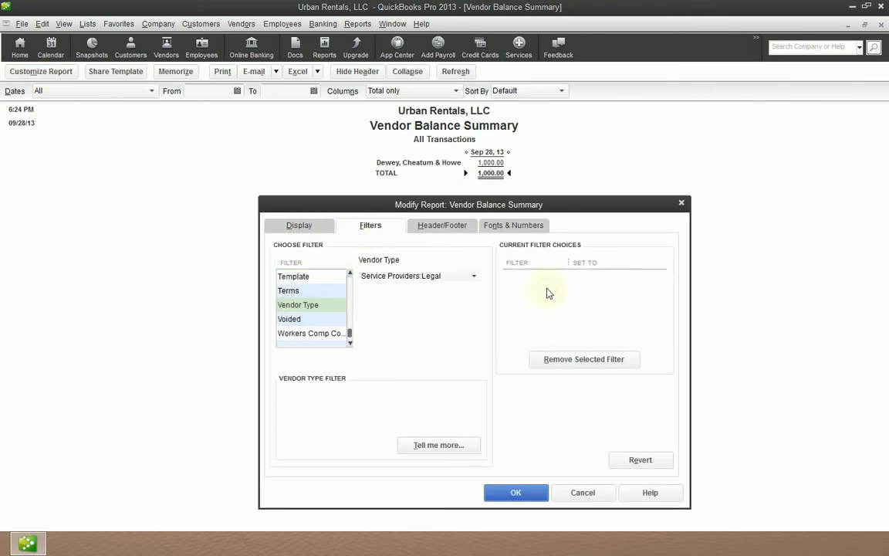
{"action": "left_click", "coordinate": [475, 278]}
{"action": "left_click", "coordinate": [568, 361]}
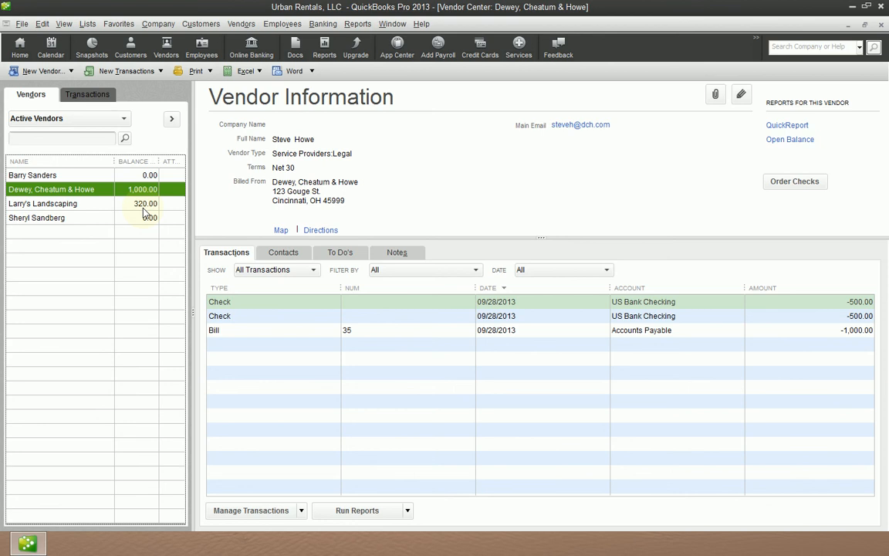
Step: Review each section of the Dewey, Cheatum & Howe vendor record
{"action": "key", "text": "ctrl+e"}
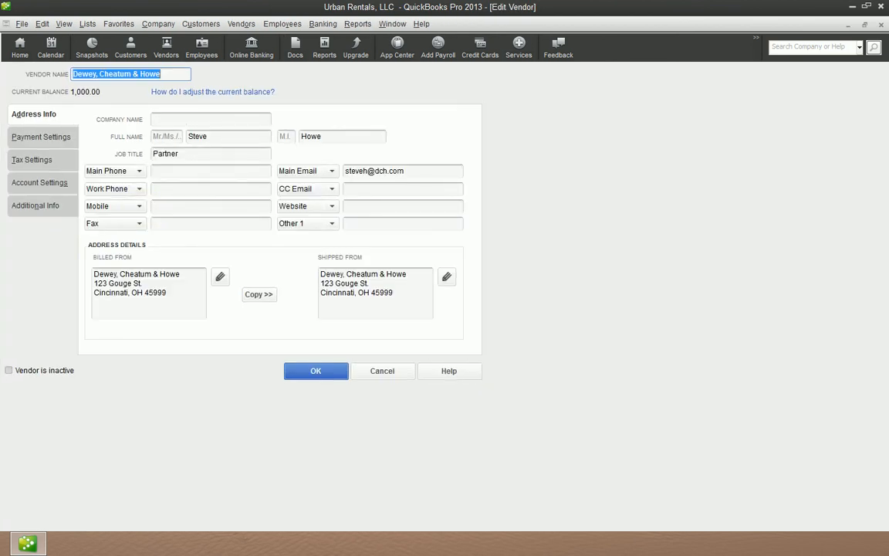
{"action": "left_click", "coordinate": [52, 138]}
{"action": "left_click", "coordinate": [54, 159]}
{"action": "left_click", "coordinate": [62, 183]}
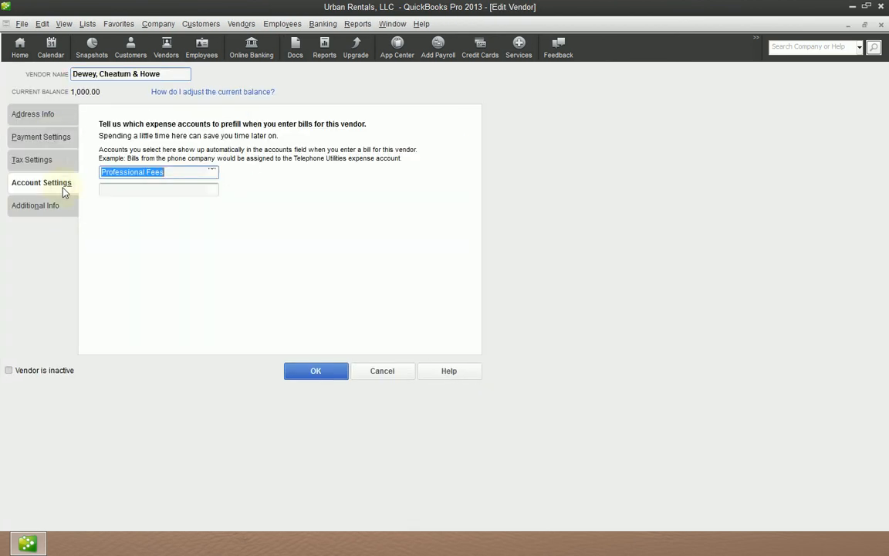
{"action": "left_click", "coordinate": [61, 207]}
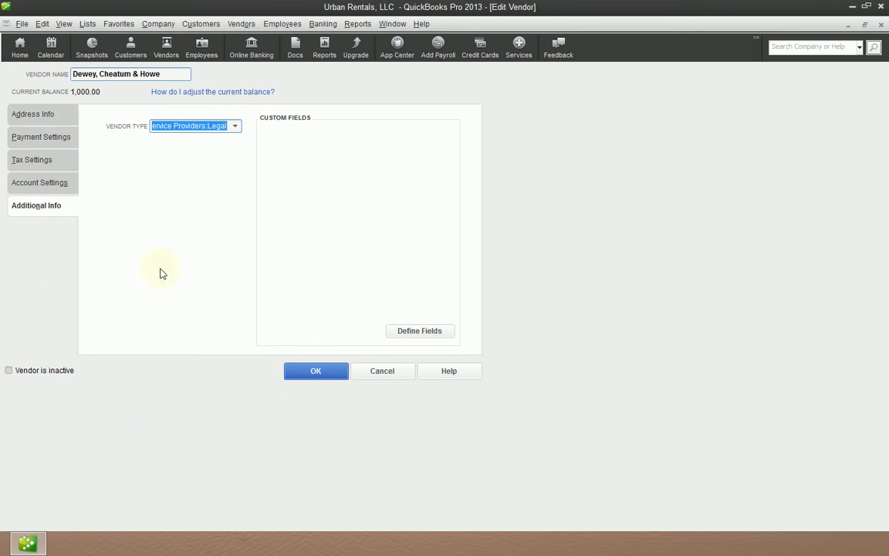
{"action": "left_click", "coordinate": [66, 118]}
{"action": "left_click", "coordinate": [58, 137]}
{"action": "left_click", "coordinate": [56, 160]}
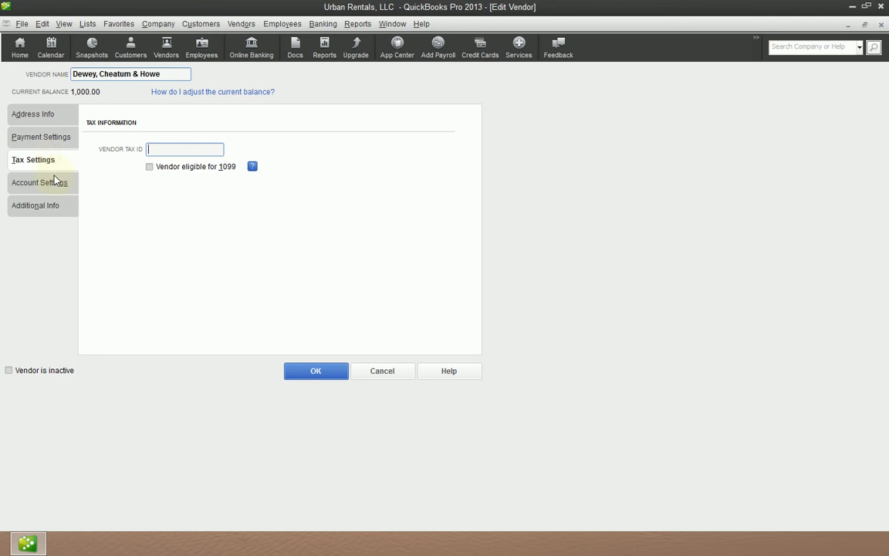
{"action": "left_click", "coordinate": [55, 182]}
{"action": "left_click", "coordinate": [56, 207]}
{"action": "left_click", "coordinate": [64, 119]}
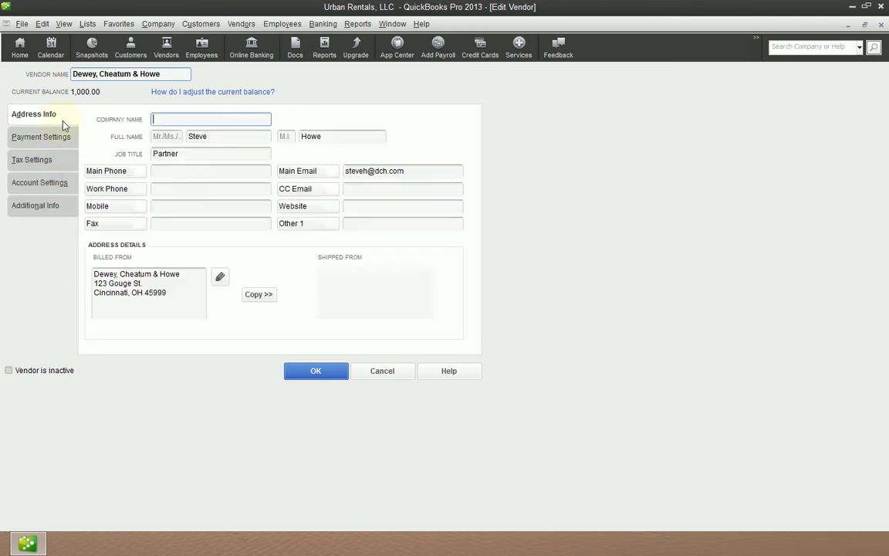